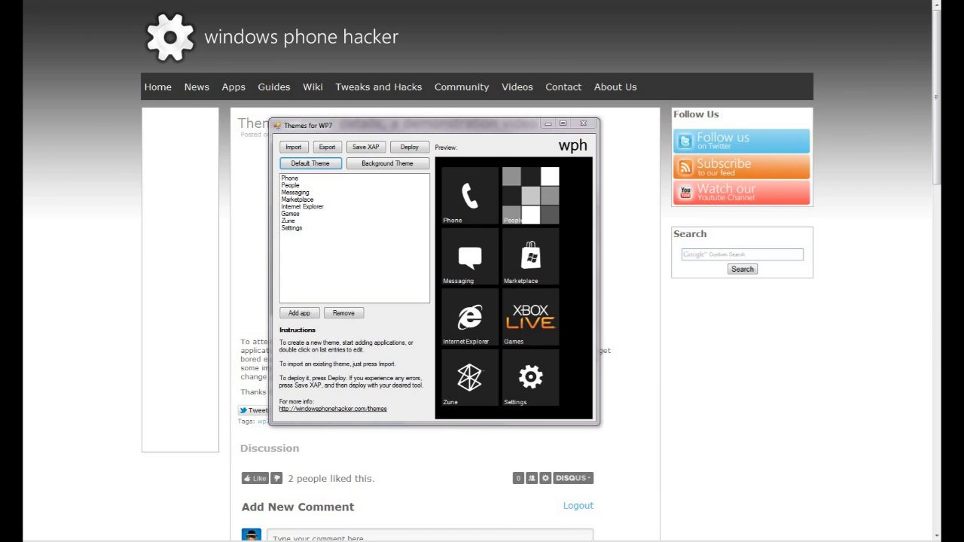
Bring Themes for WP7 to the front and open the Background Theme Render dialog.
click(509, 147)
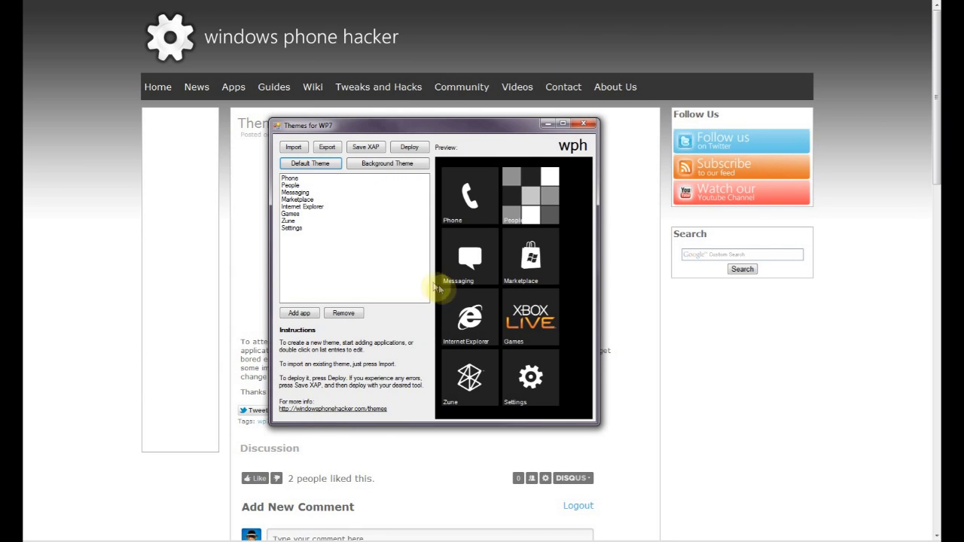
click(403, 168)
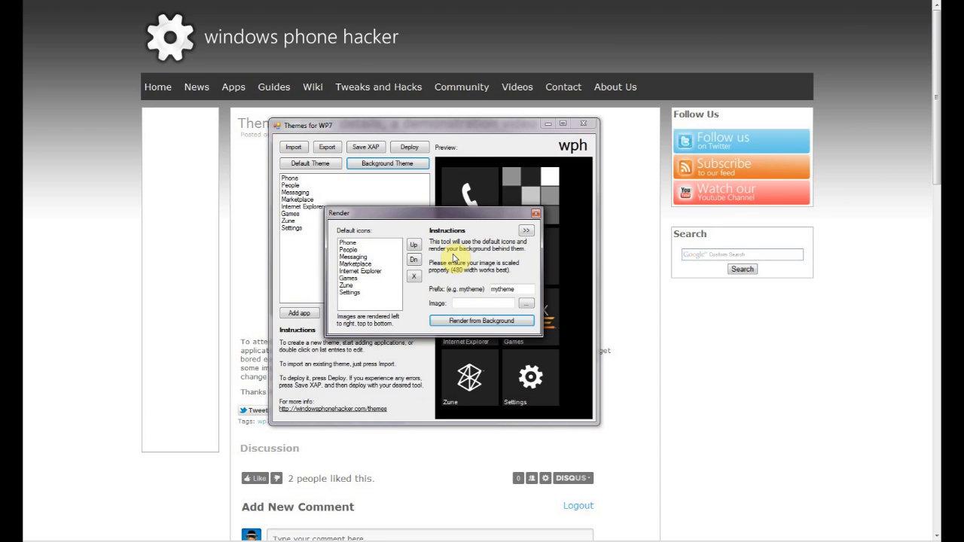
Try the render order by moving Phone down and back to the top of the icon list.
click(360, 244)
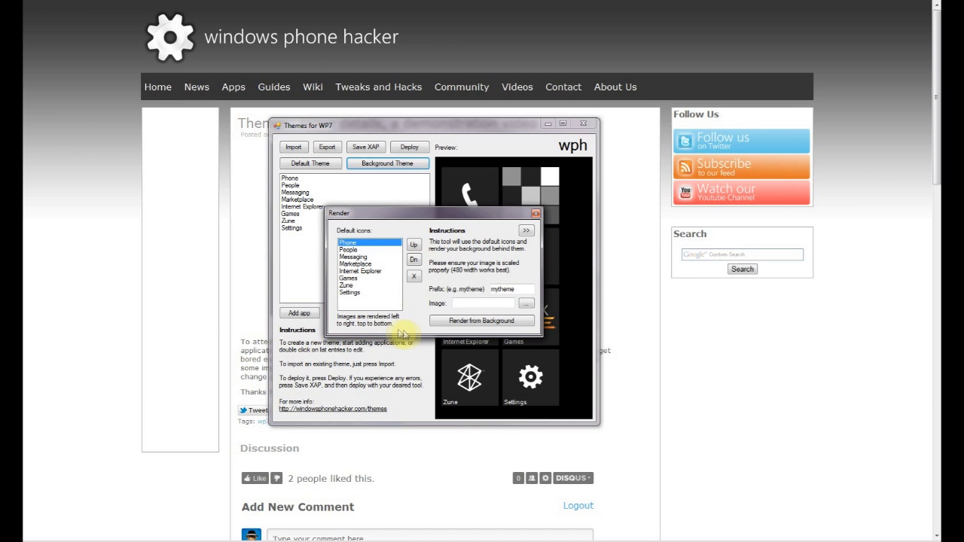
drag(427, 216, 433, 176)
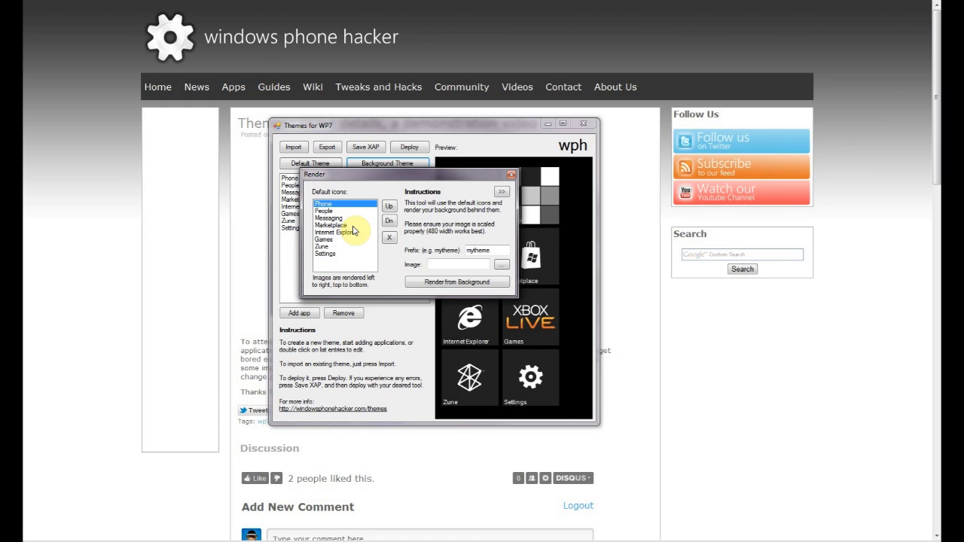
click(388, 220)
click(388, 220)
click(389, 206)
click(389, 207)
click(389, 220)
click(389, 220)
click(389, 206)
click(389, 206)
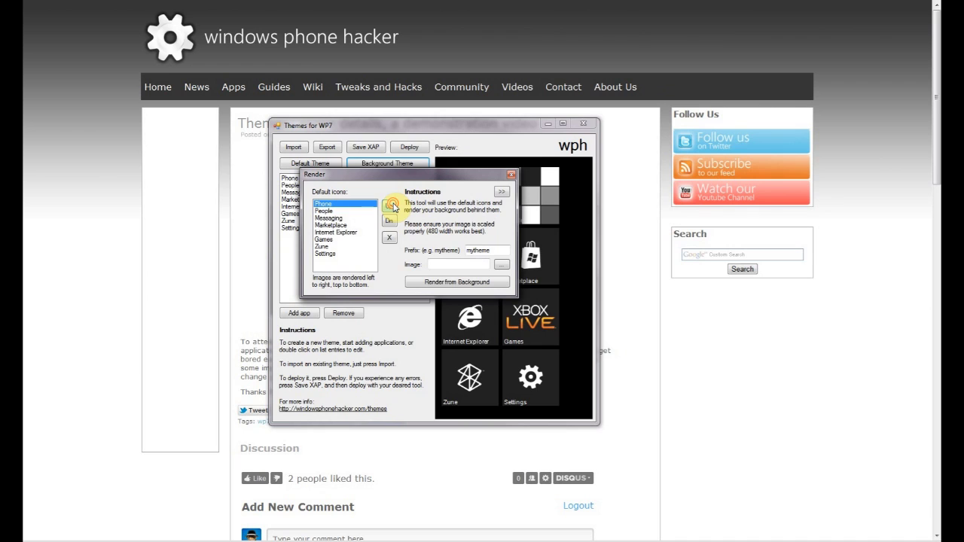
click(336, 247)
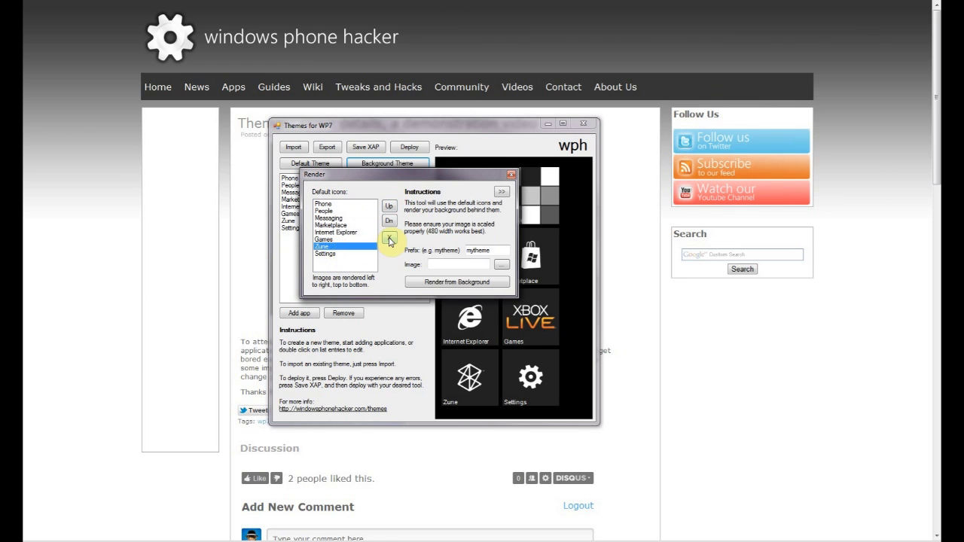
click(337, 211)
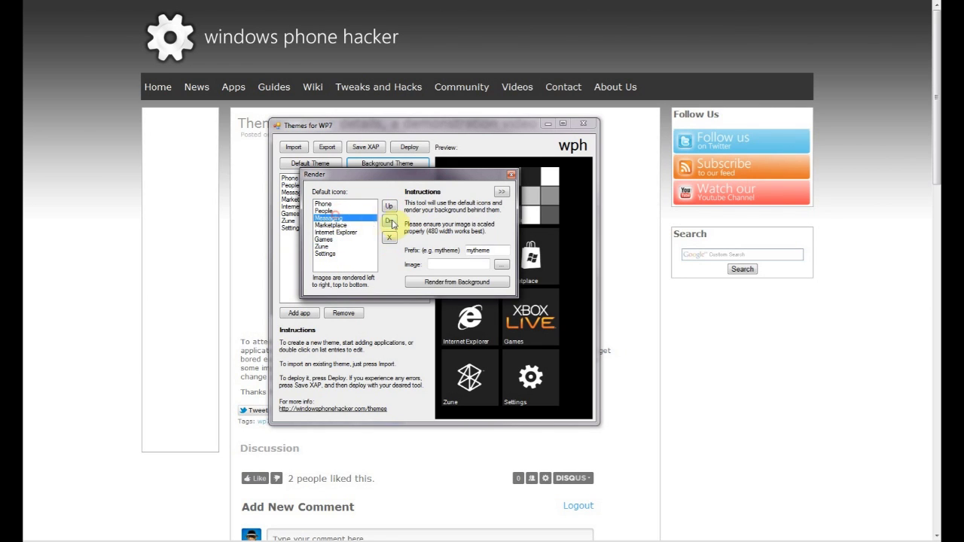
click(347, 205)
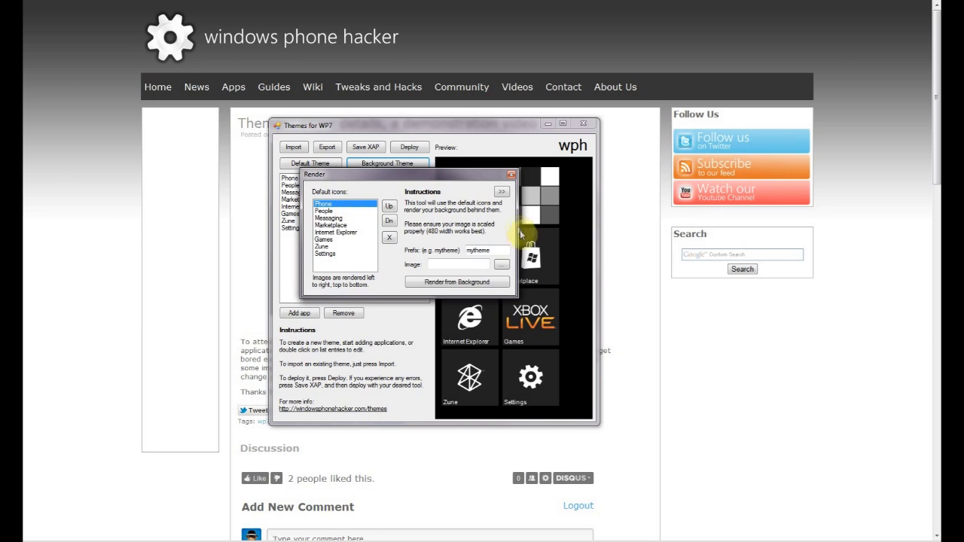
Keep the mytheme prefix, pick the insect photo as background, and render the tiles.
double_click(495, 249)
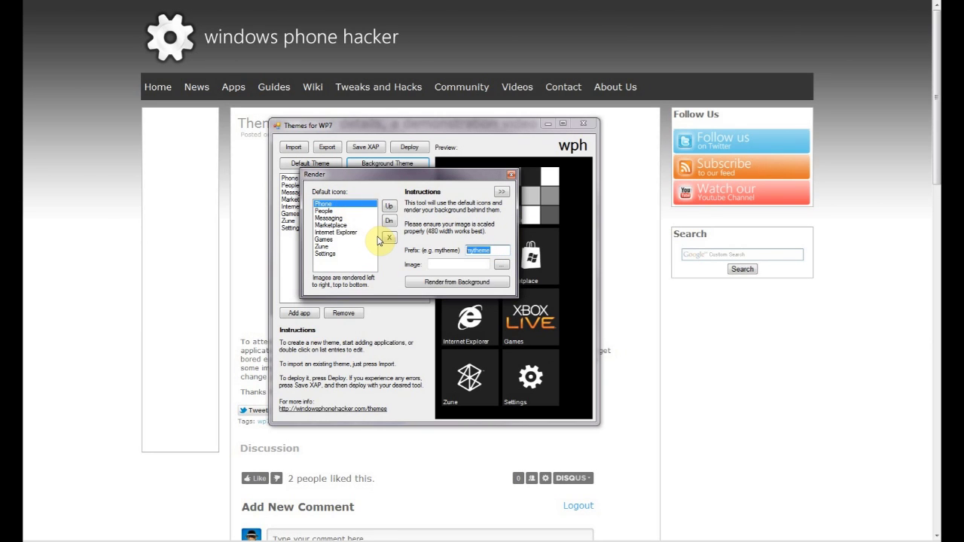
click(490, 250)
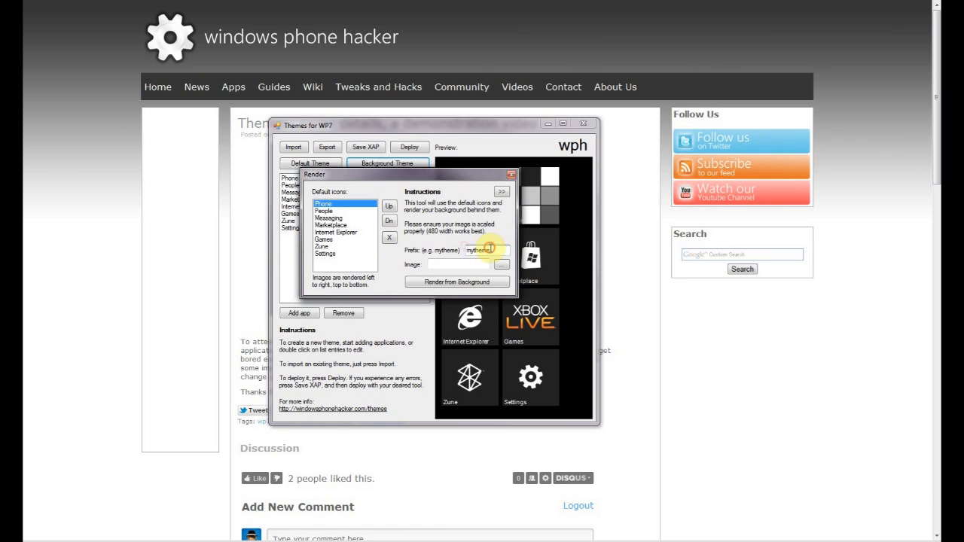
click(476, 265)
click(501, 266)
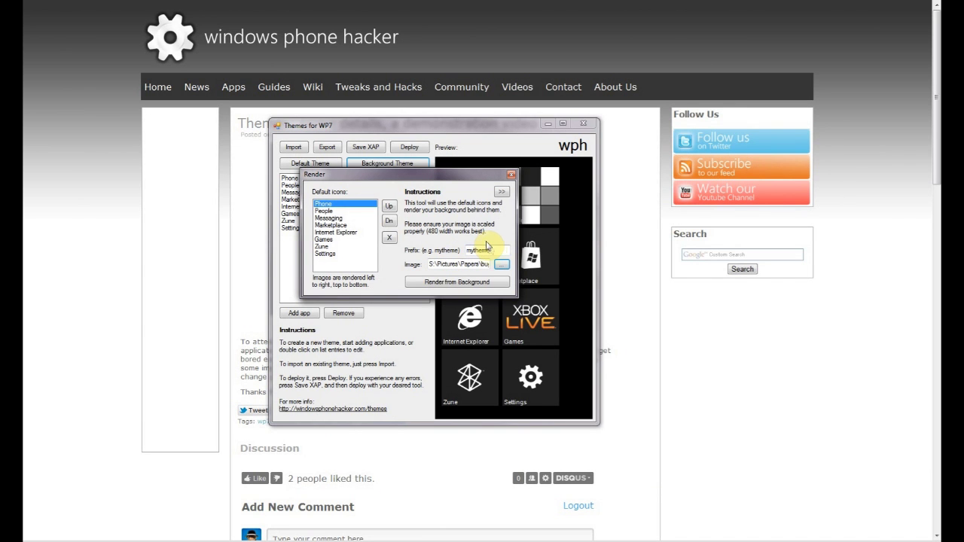
click(440, 282)
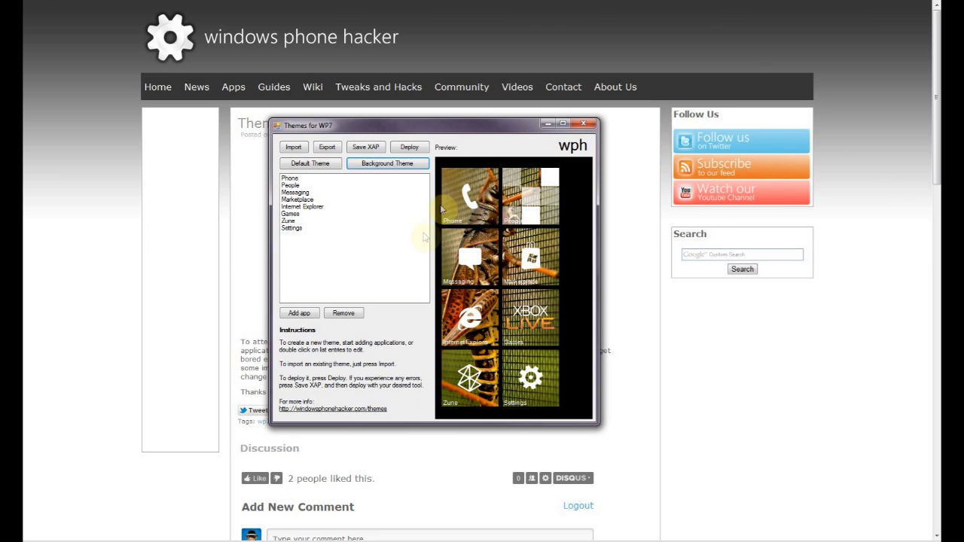
Reopen Background Theme and choose bug480.jpg as the background image.
click(410, 166)
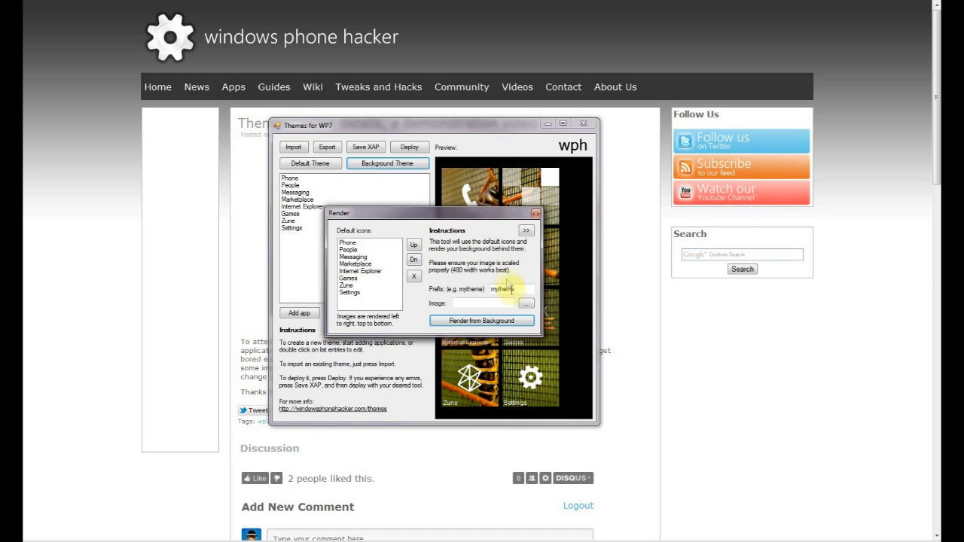
click(525, 302)
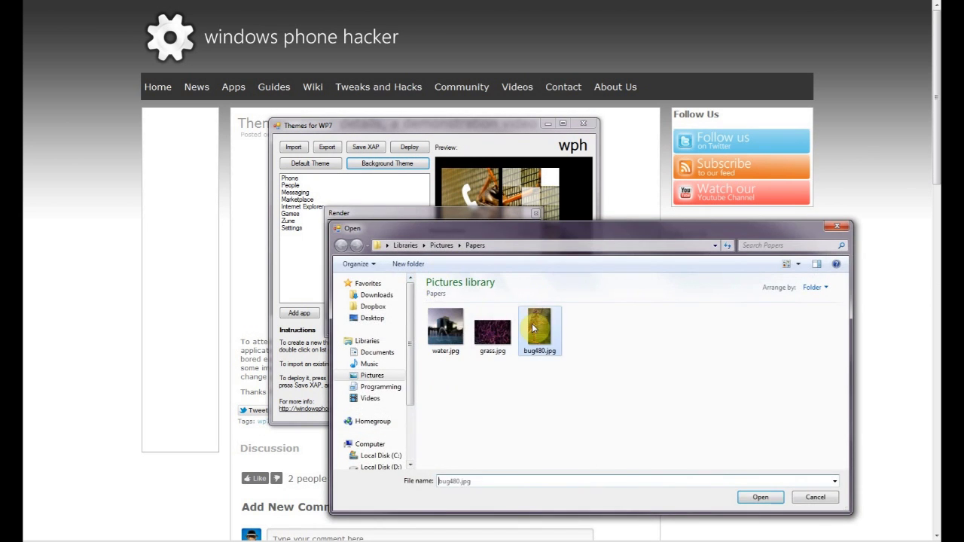
double_click(532, 323)
Tint the tiles with colour #993348 at raised opacity and render them.
click(525, 231)
click(572, 242)
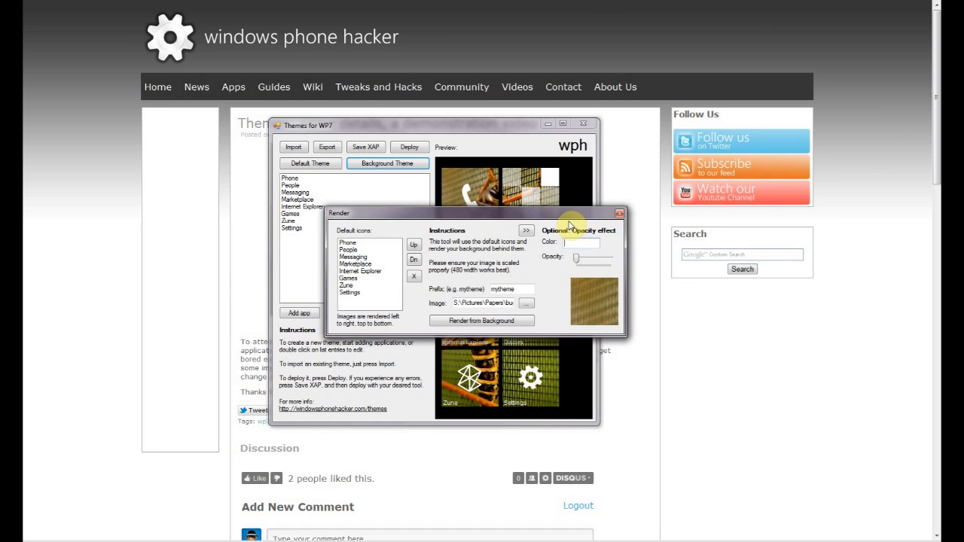
text(#)
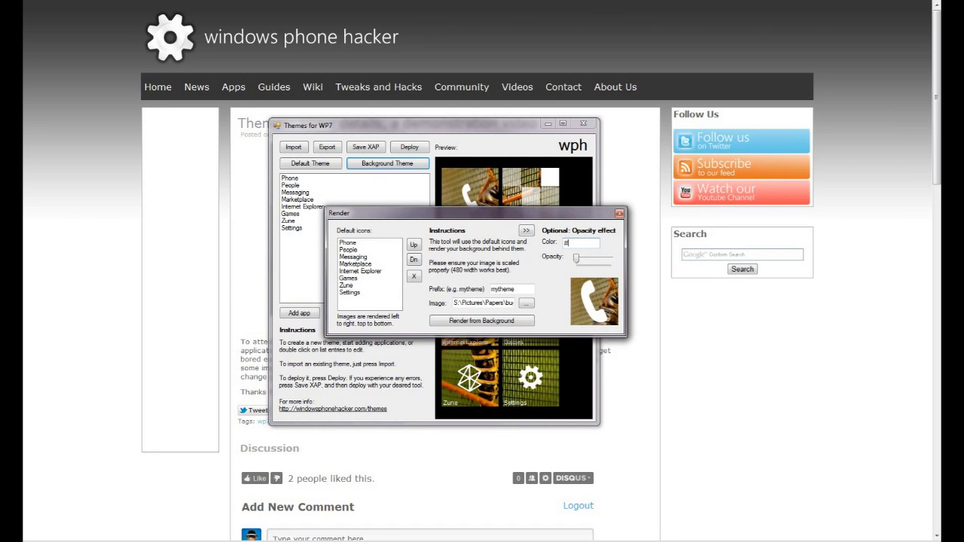
text(993348)
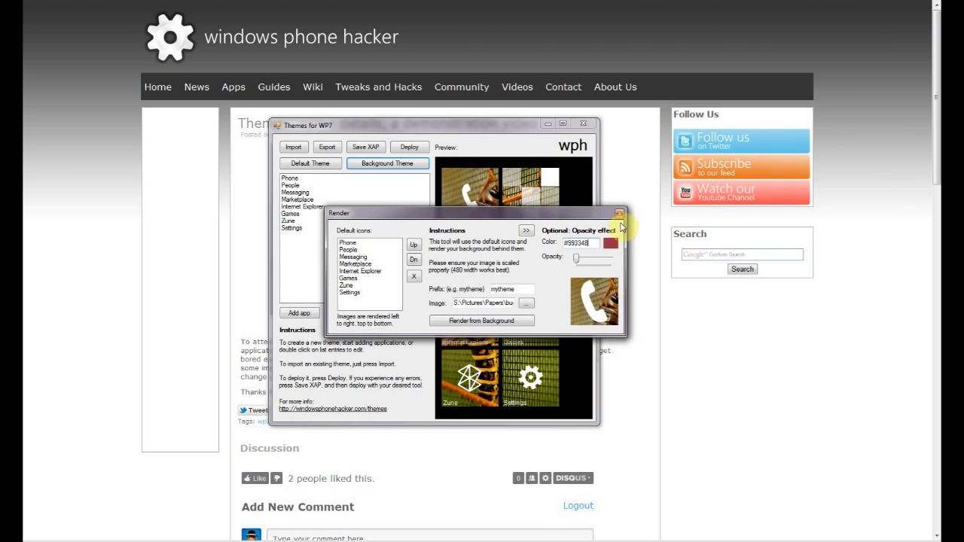
mouse_move(578, 261)
mouse_down()
mouse_move(604, 265)
mouse_move(594, 259)
mouse_up()
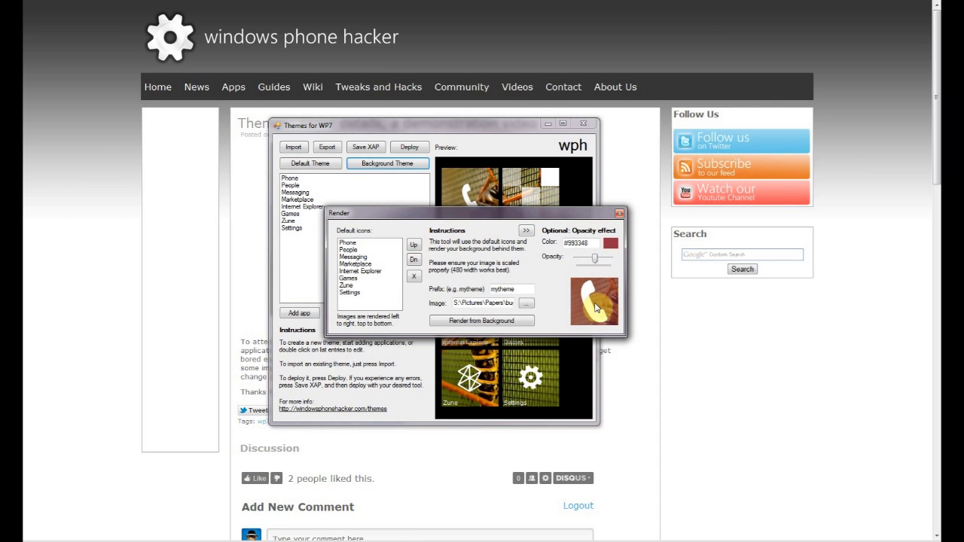
click(511, 321)
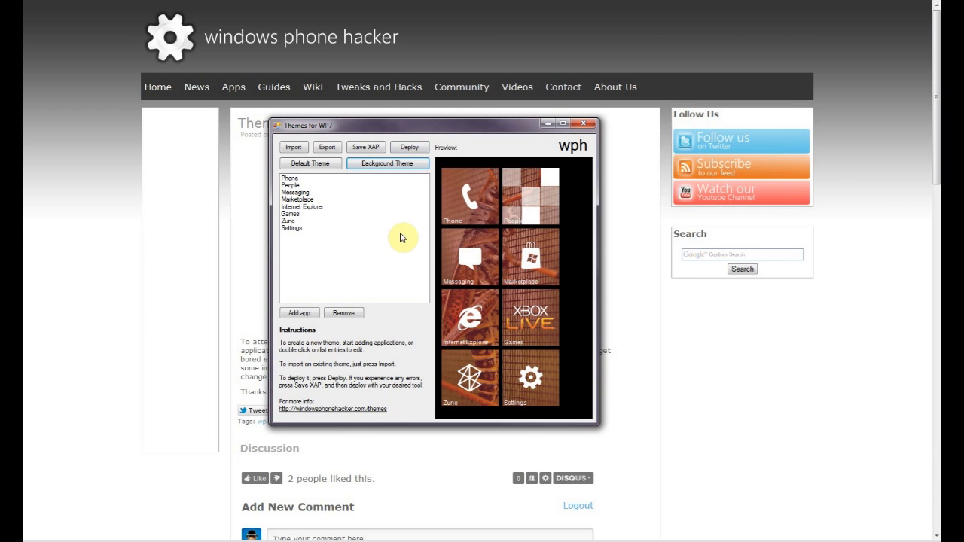
Switch to the default theme and give the Phone tile the img/vio_phone.png icon.
click(308, 164)
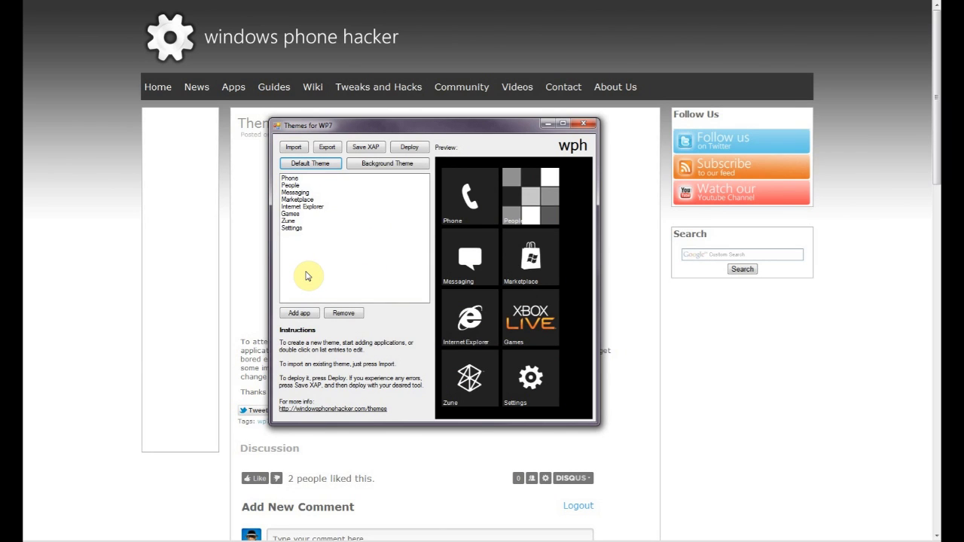
click(303, 179)
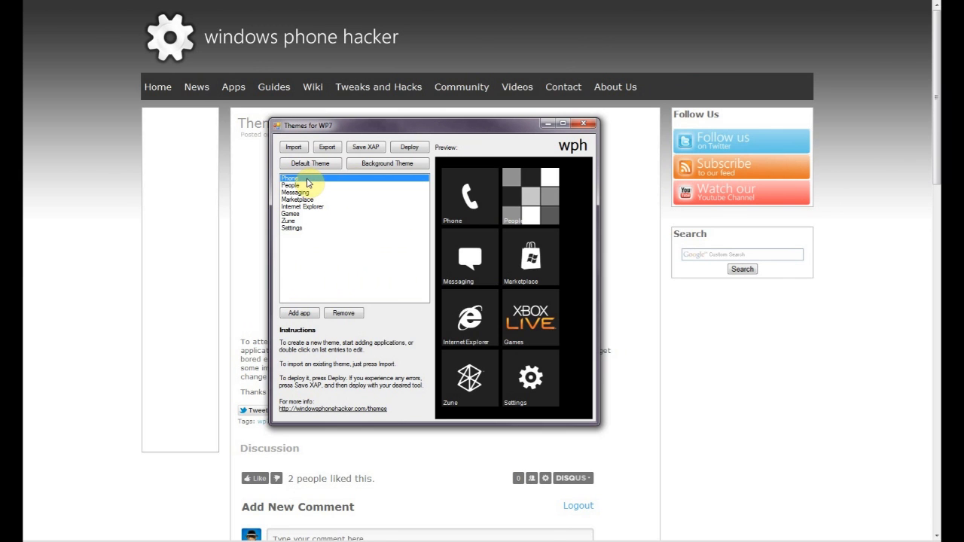
double_click(305, 178)
mouse_move(378, 178)
mouse_down()
mouse_move(409, 183)
mouse_move(389, 181)
mouse_up()
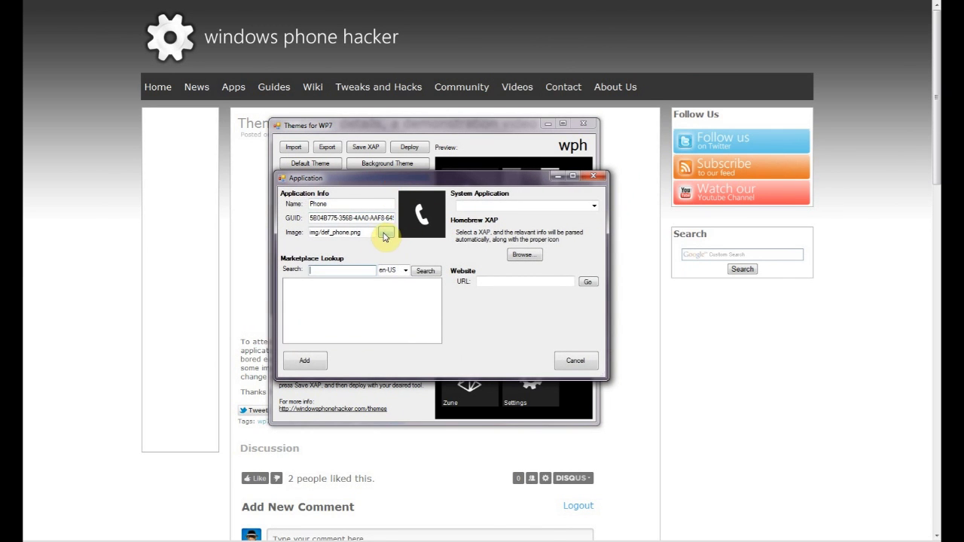
click(384, 237)
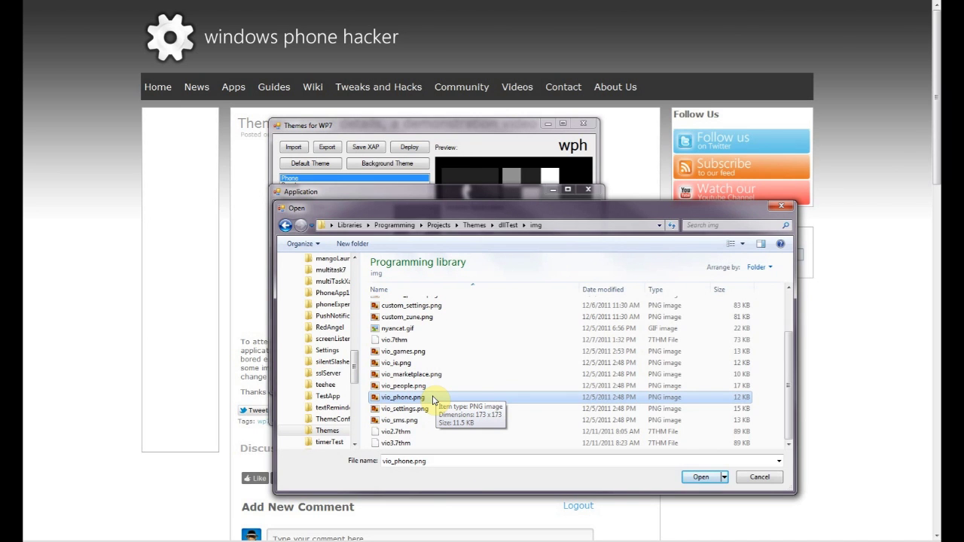
double_click(433, 398)
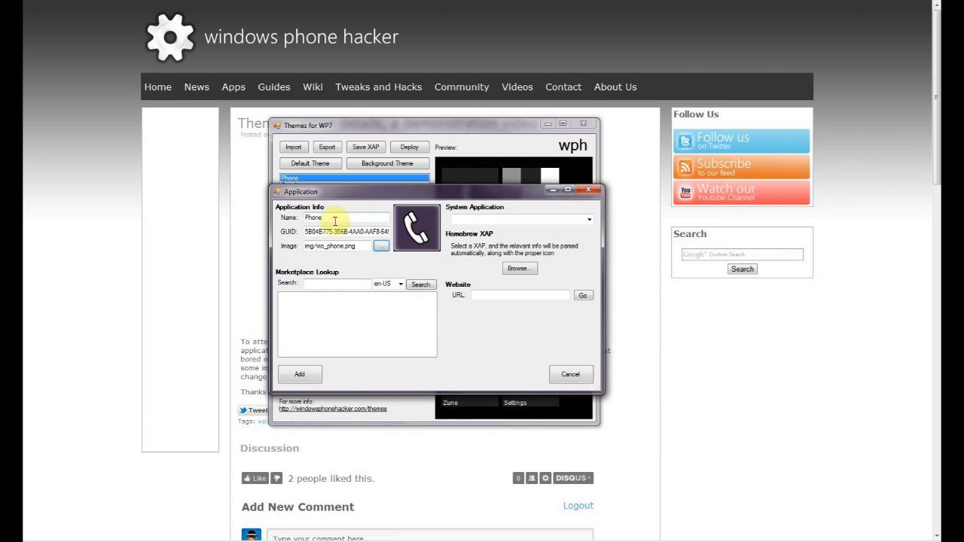
click(299, 374)
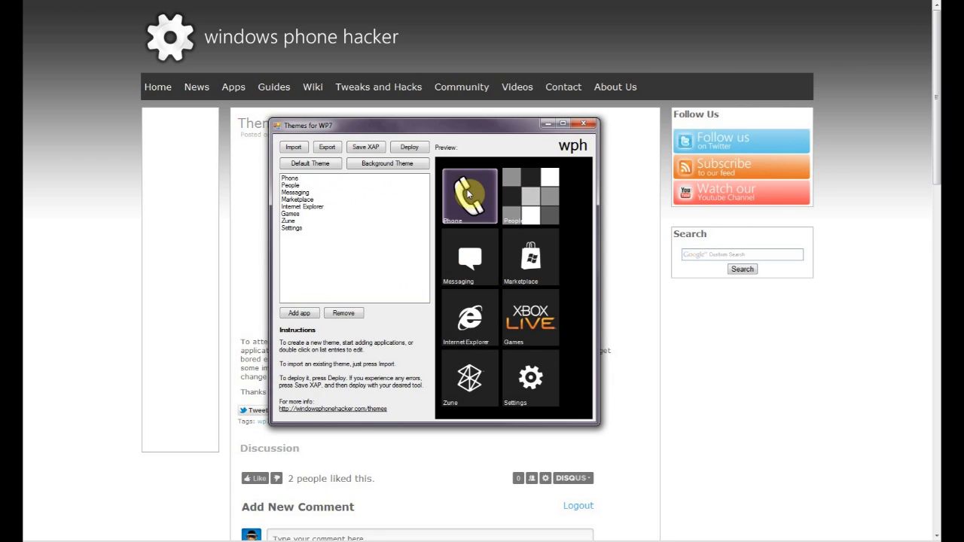
click(294, 313)
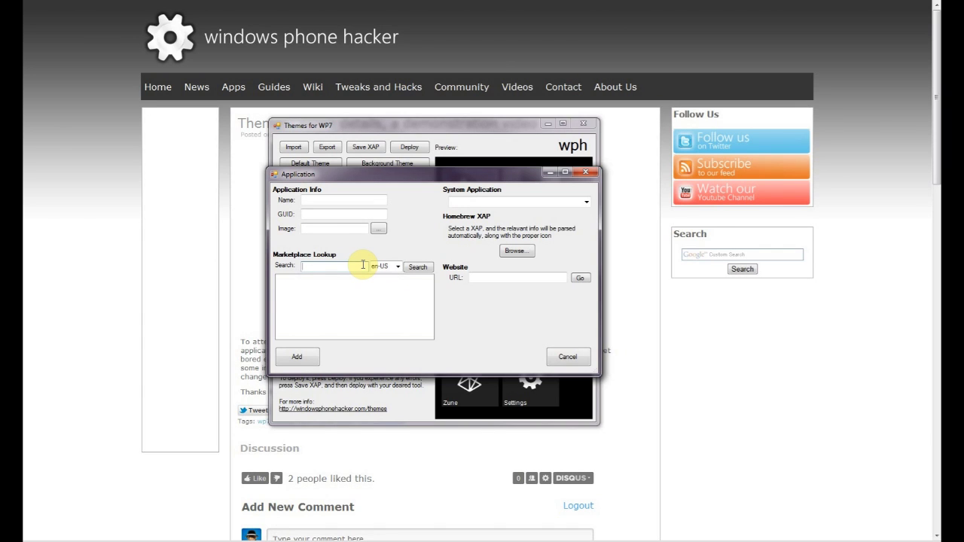
Look up Twitter in Marketplace and add it to the theme with twit.png as its icon.
text(Tw)
text(r)
click(417, 267)
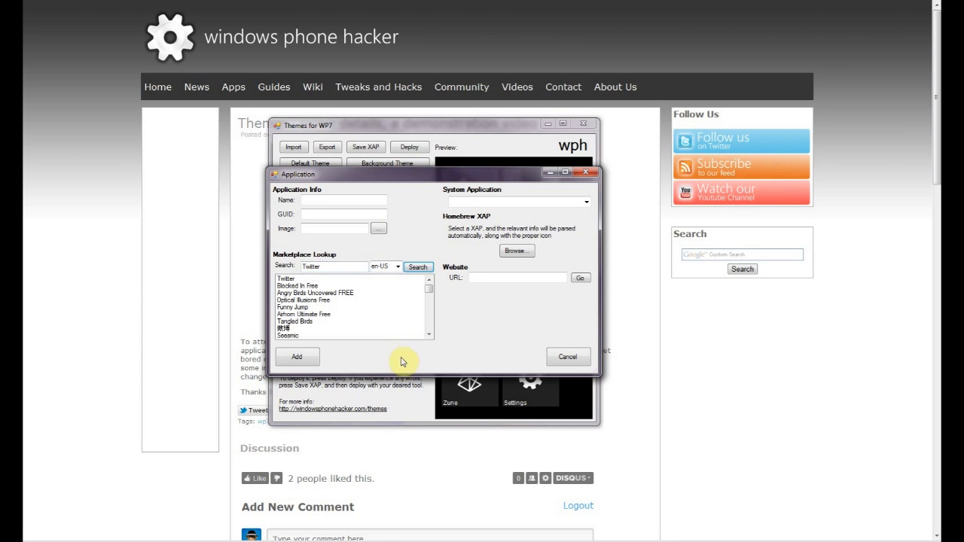
click(325, 280)
click(345, 228)
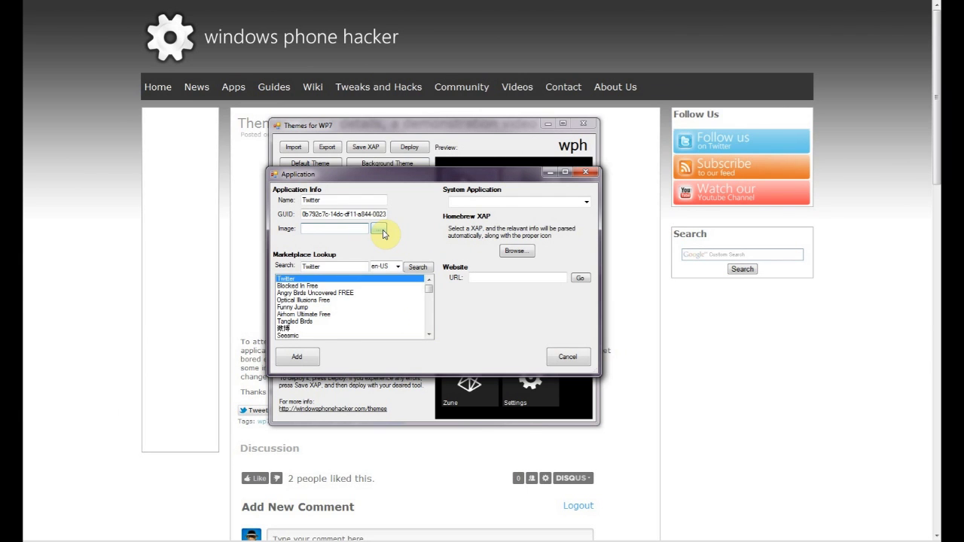
click(381, 233)
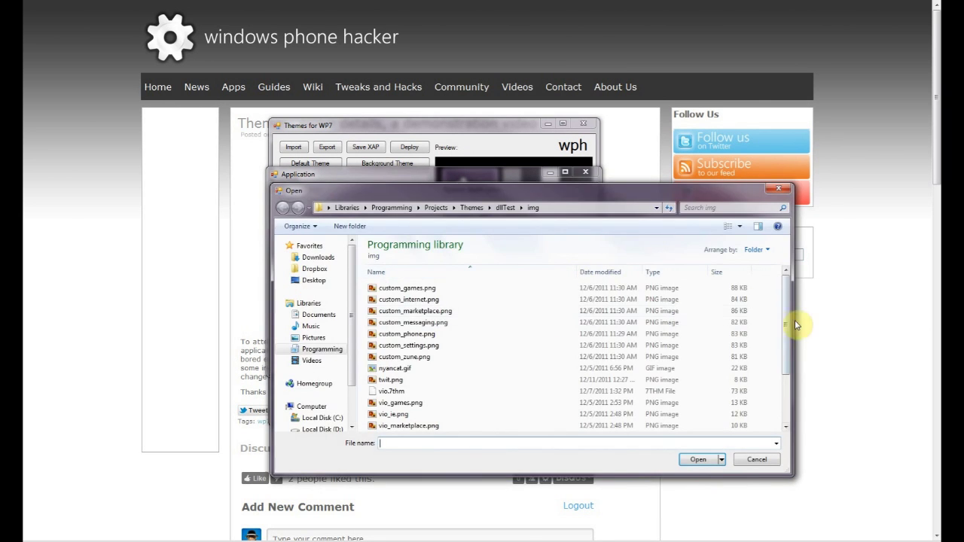
click(393, 381)
click(699, 459)
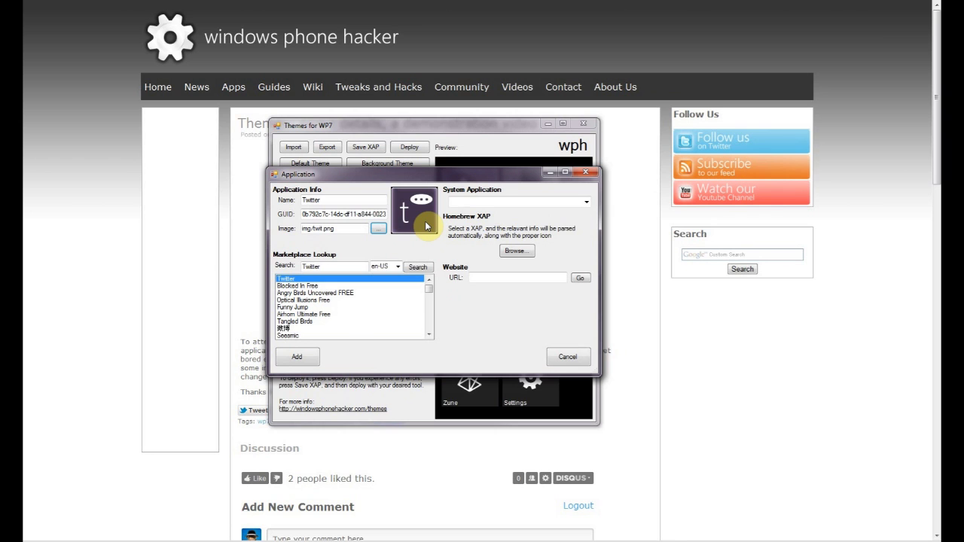
click(311, 358)
drag(493, 365, 476, 378)
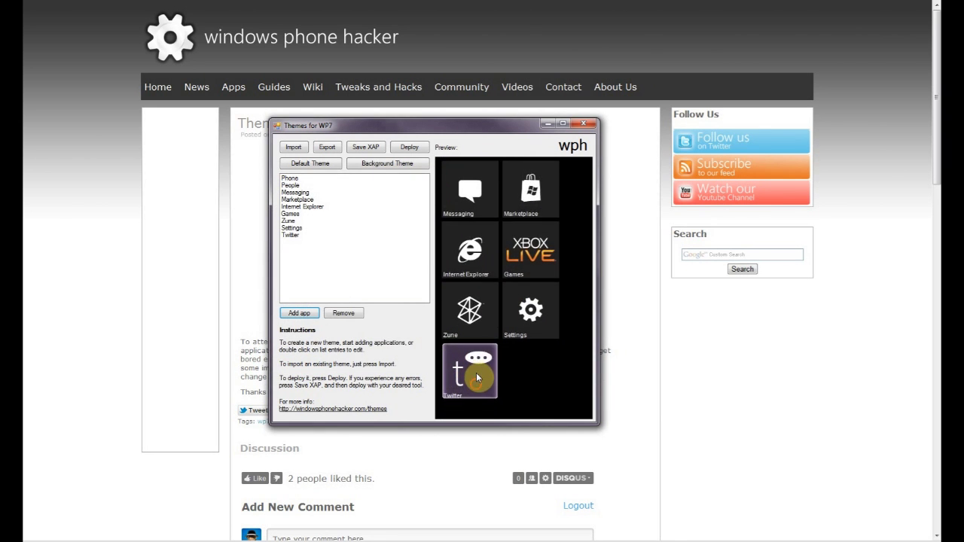
click(310, 313)
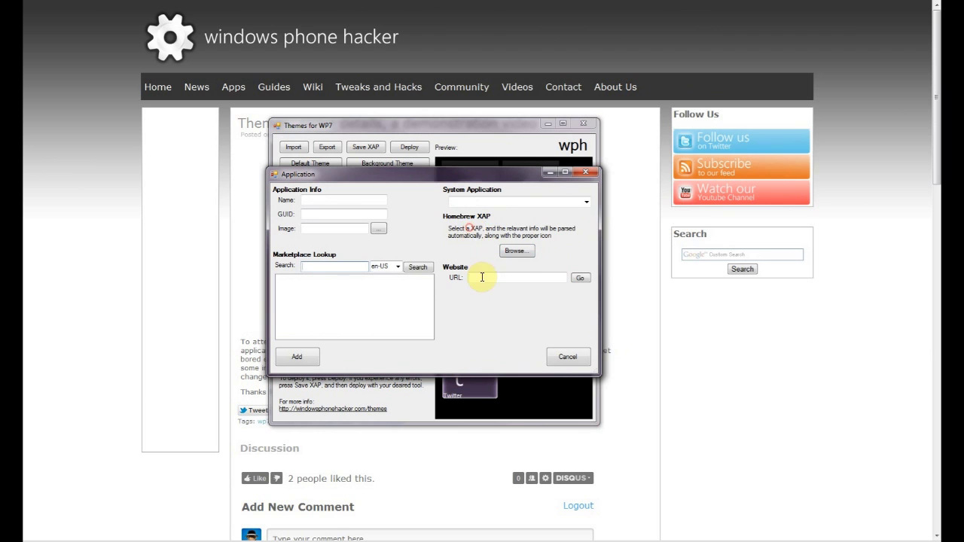
click(586, 202)
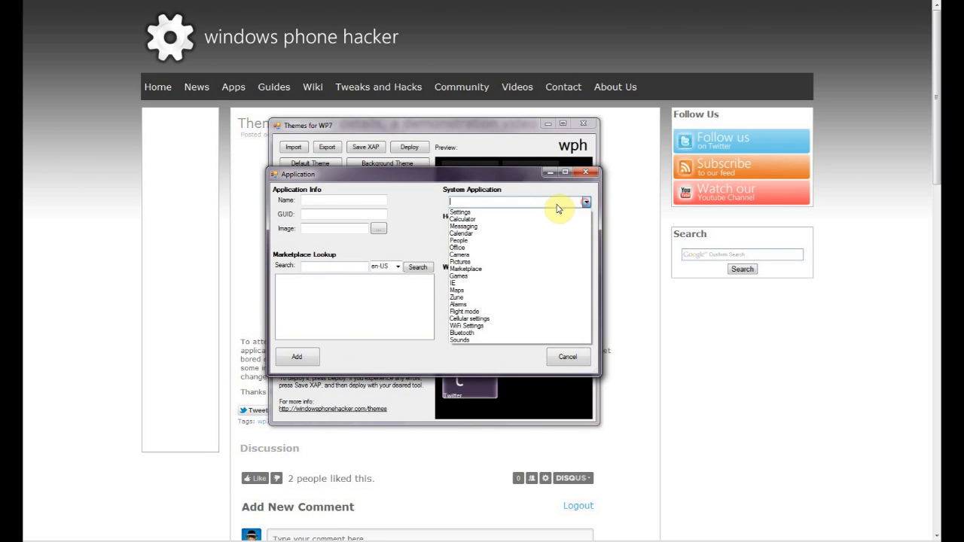
click(471, 319)
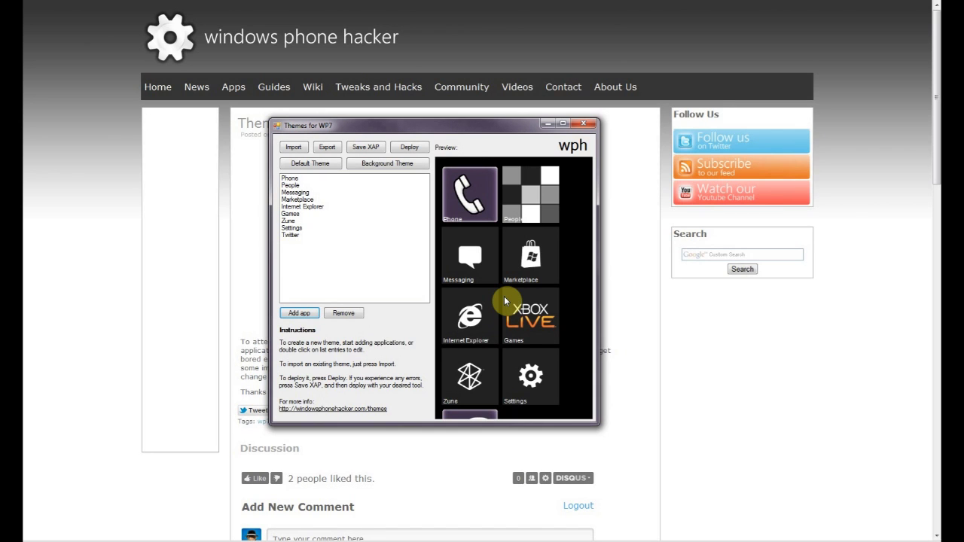
Import vio.7thm, then metal.7thm, and finally bokeh.7thm from the ThemeConfig folder.
click(294, 147)
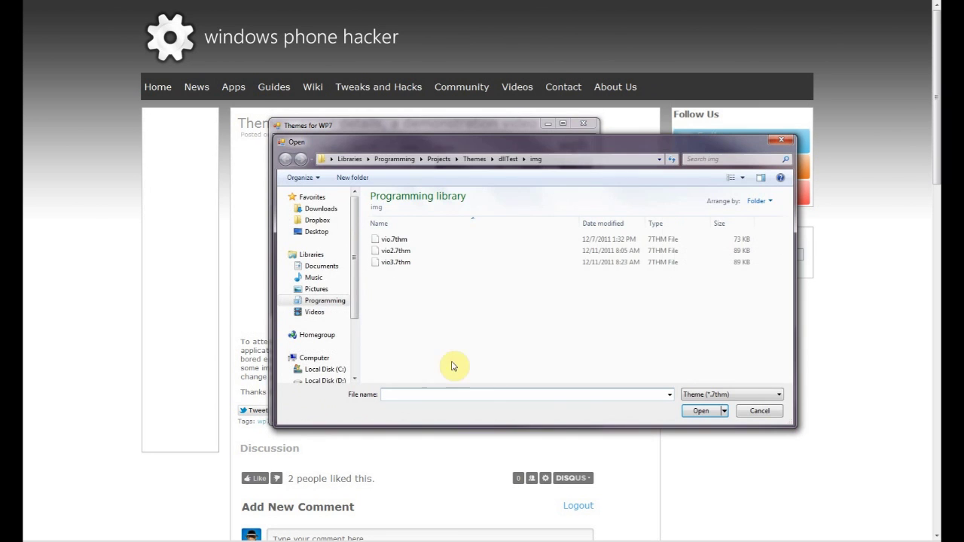
click(425, 241)
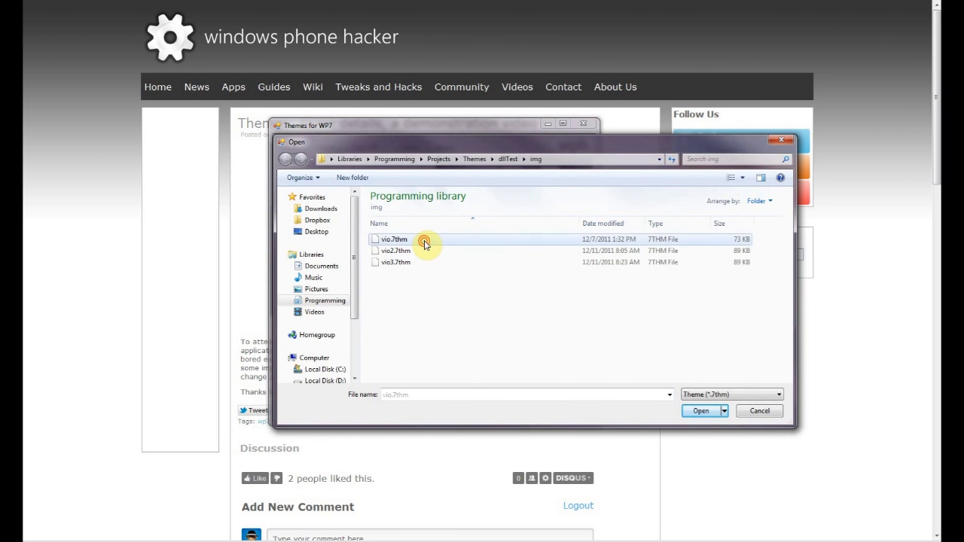
double_click(424, 241)
click(301, 150)
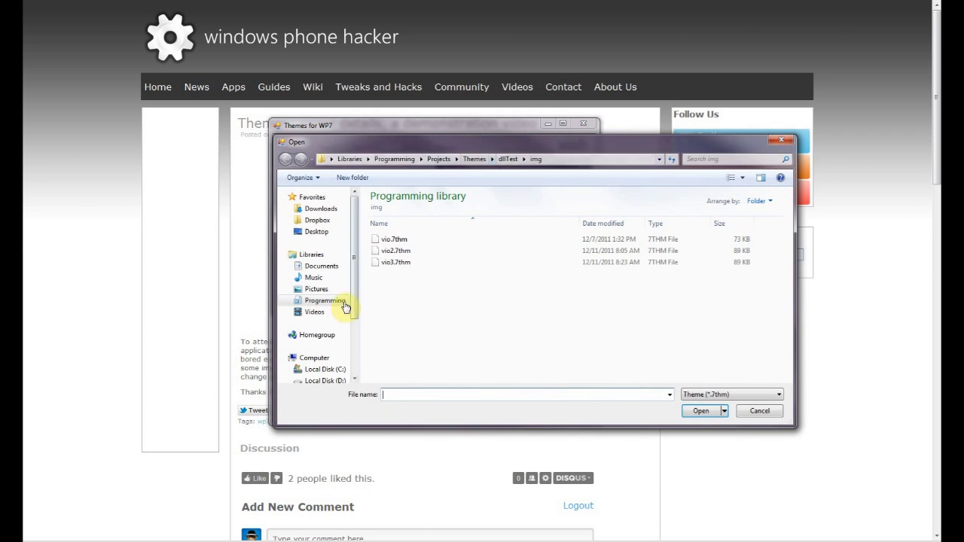
click(438, 159)
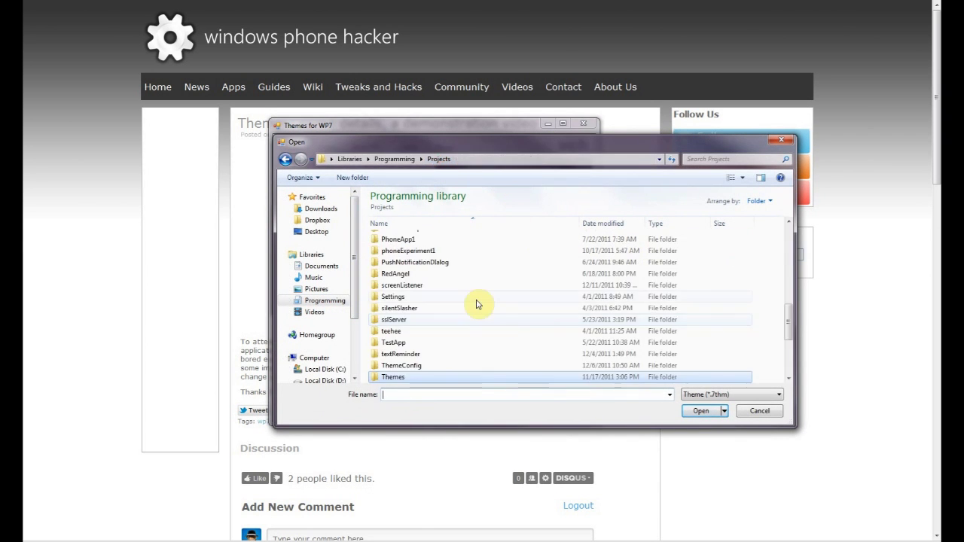
double_click(426, 365)
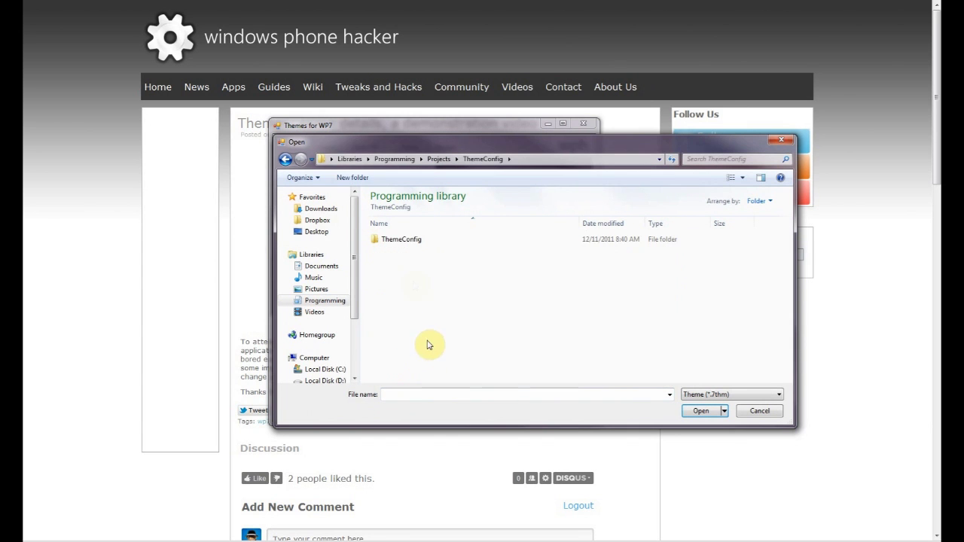
double_click(407, 243)
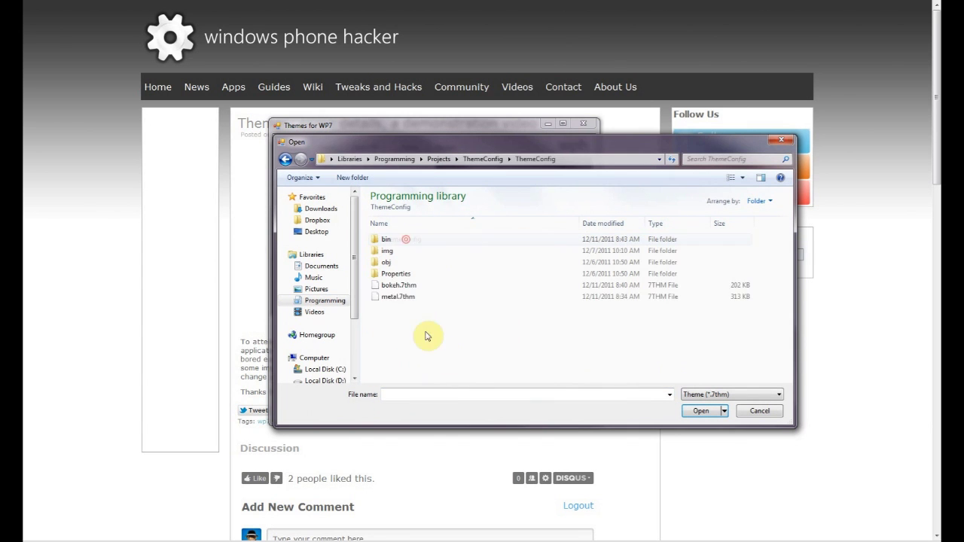
double_click(405, 298)
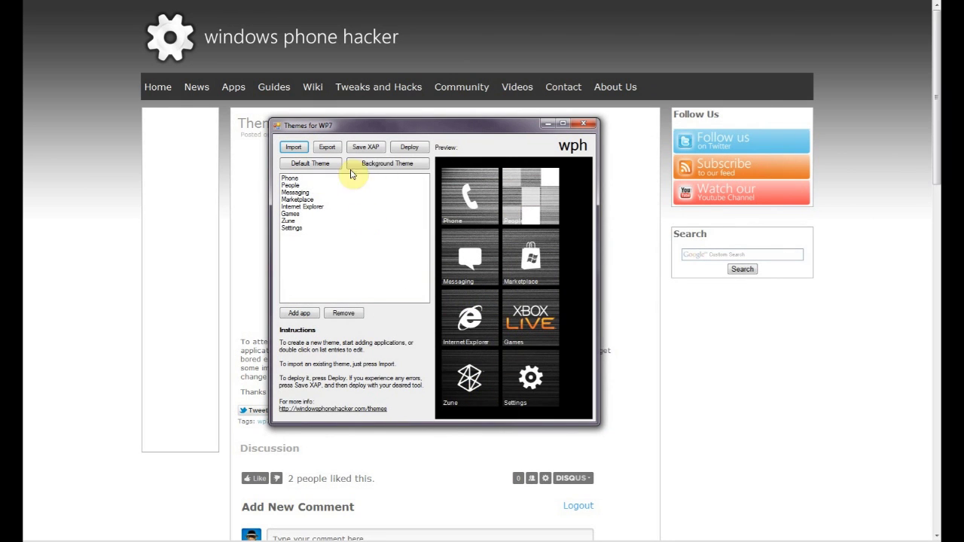
click(298, 154)
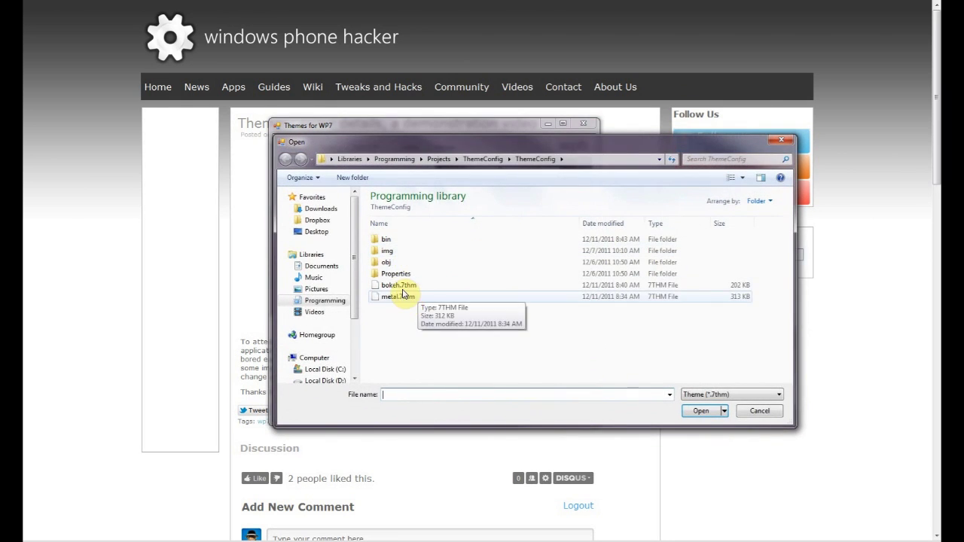
double_click(399, 286)
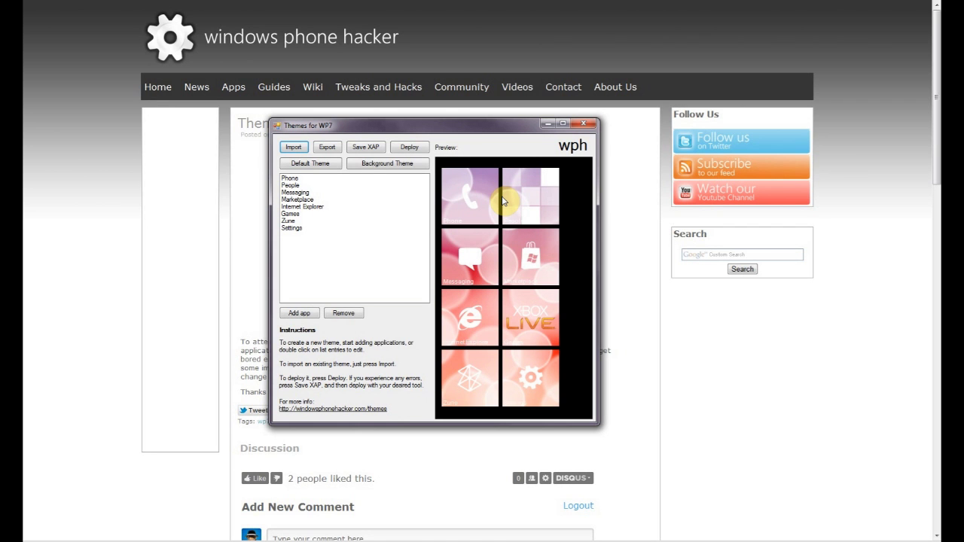
Export the bokeh theme to the ThemeConfig folder under the file name 'test'.
click(327, 147)
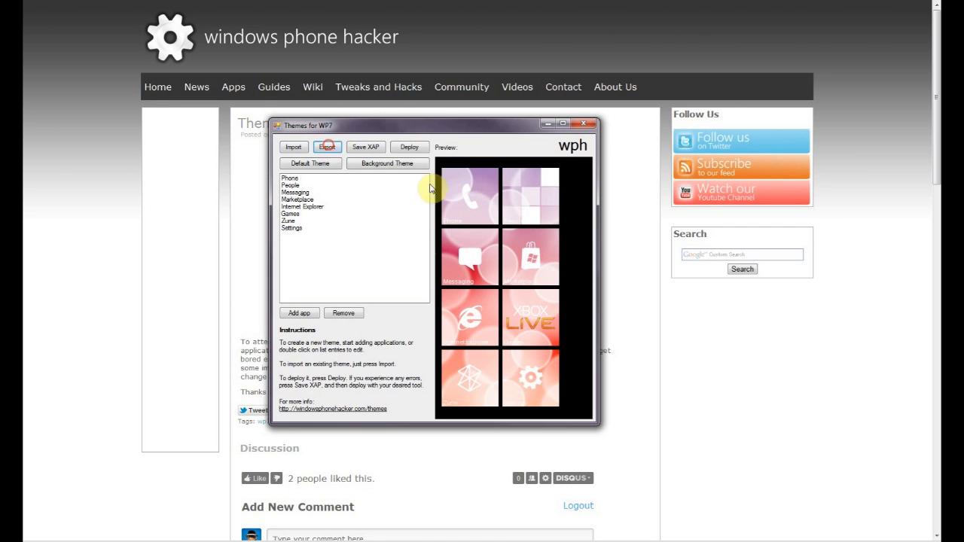
click(538, 384)
click(495, 378)
click(495, 374)
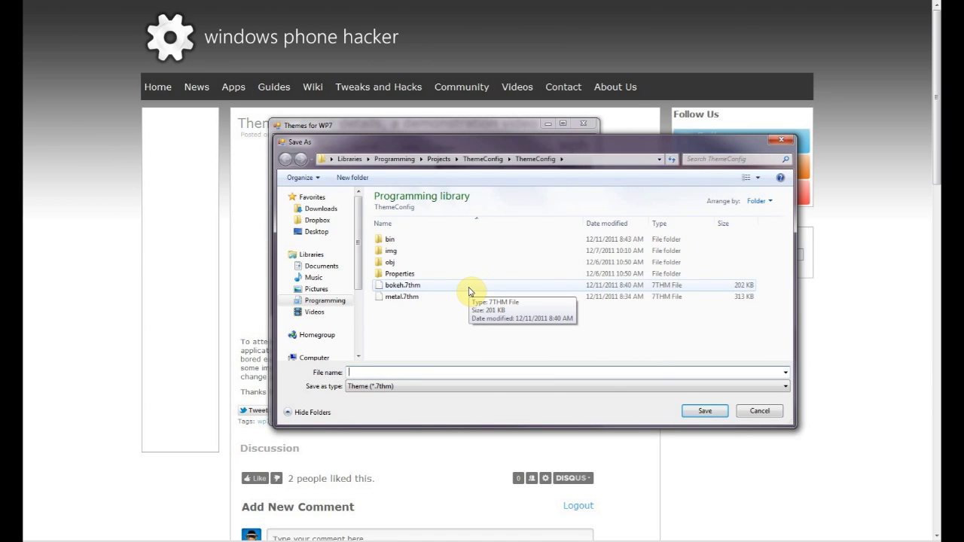
text(test)
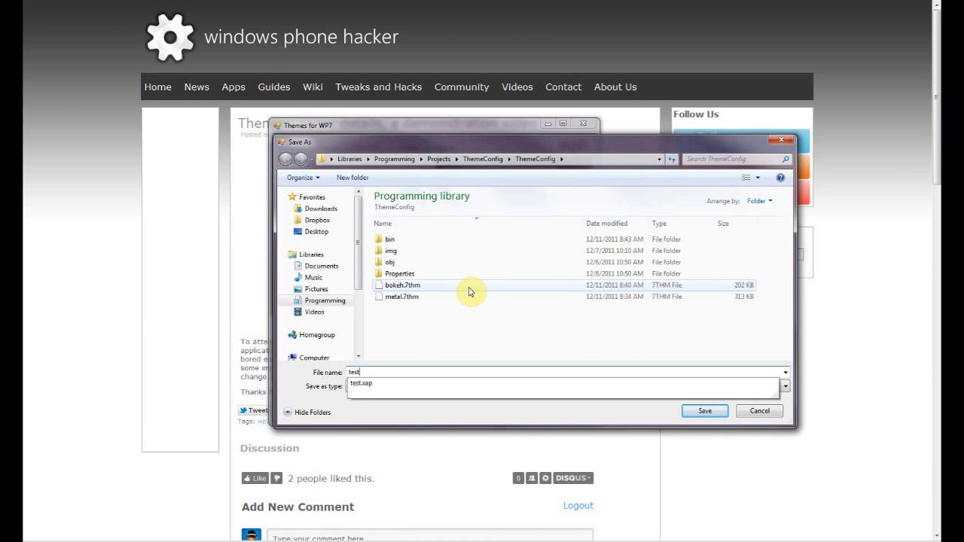
key(Down)
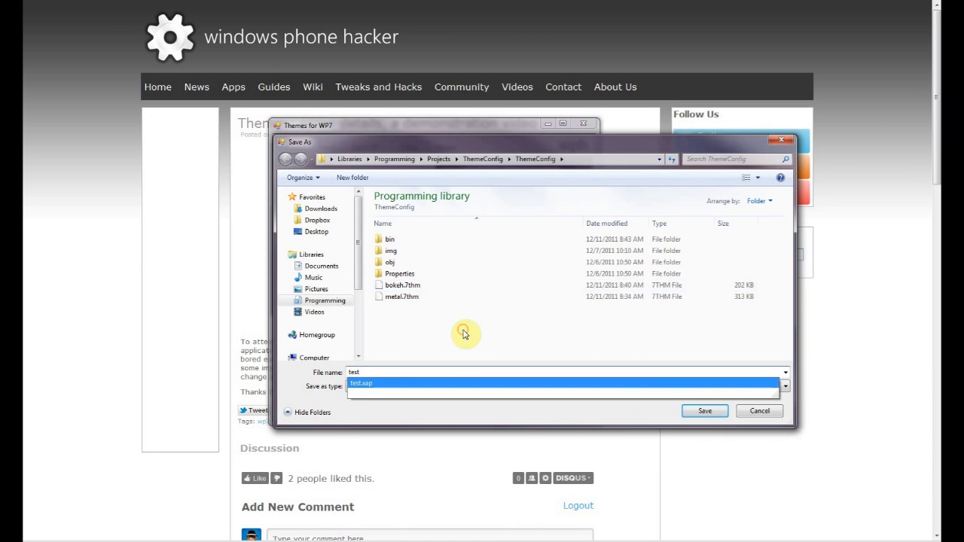
click(705, 411)
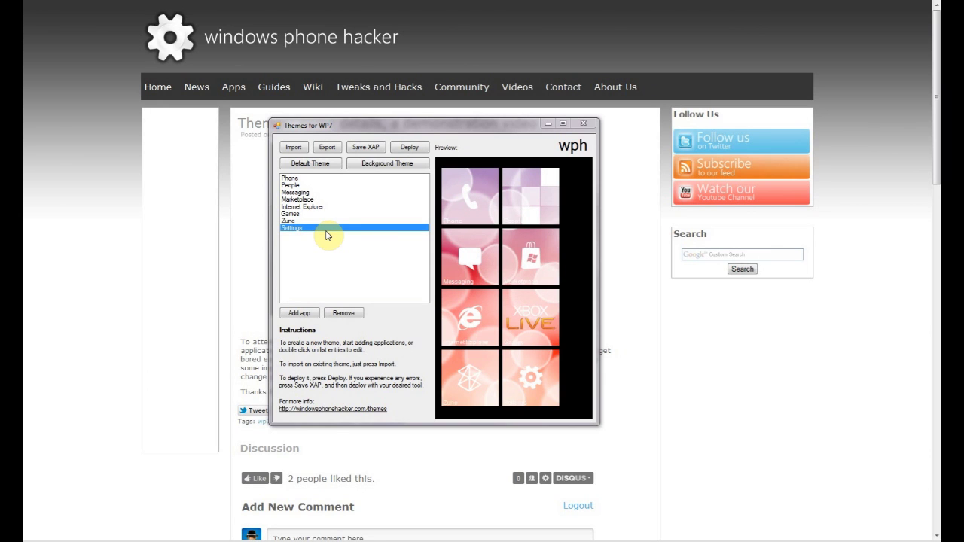
click(368, 169)
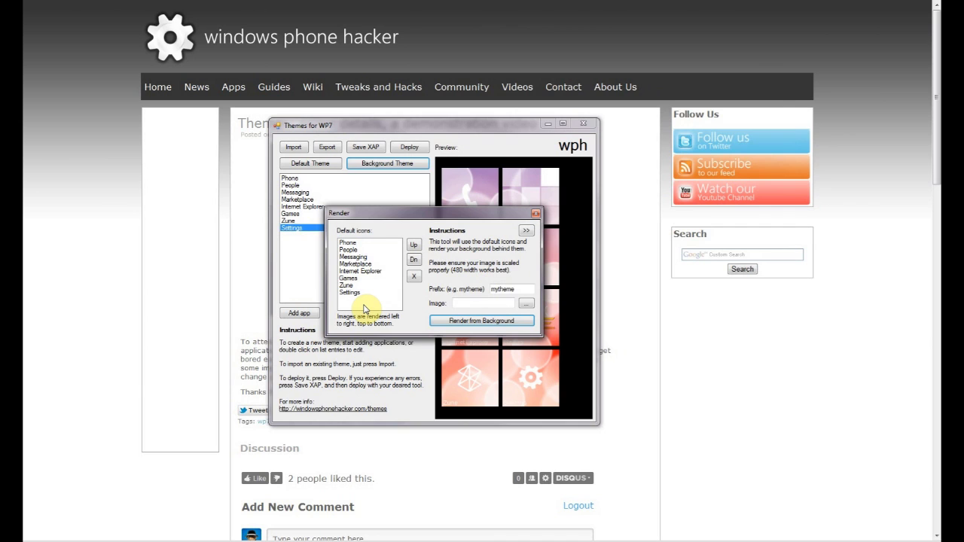
click(535, 213)
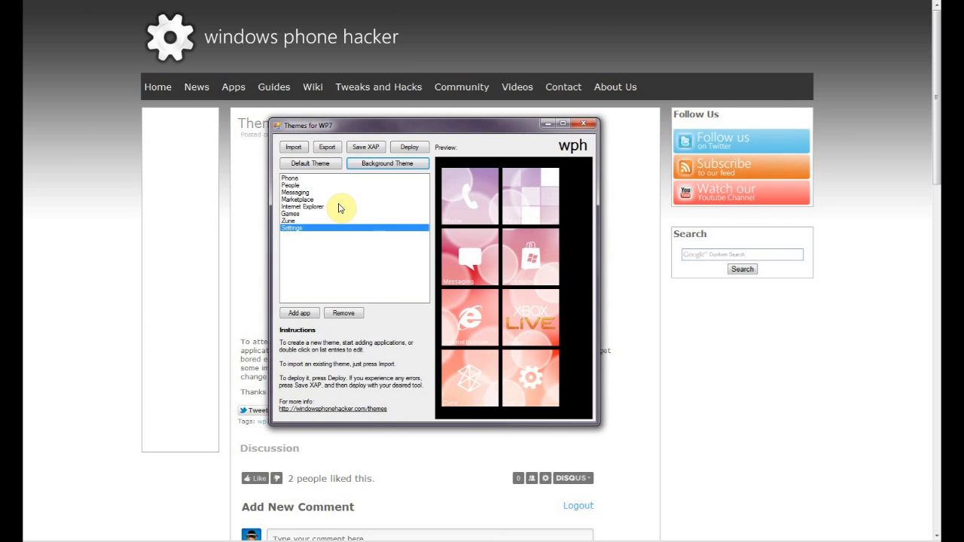
click(365, 264)
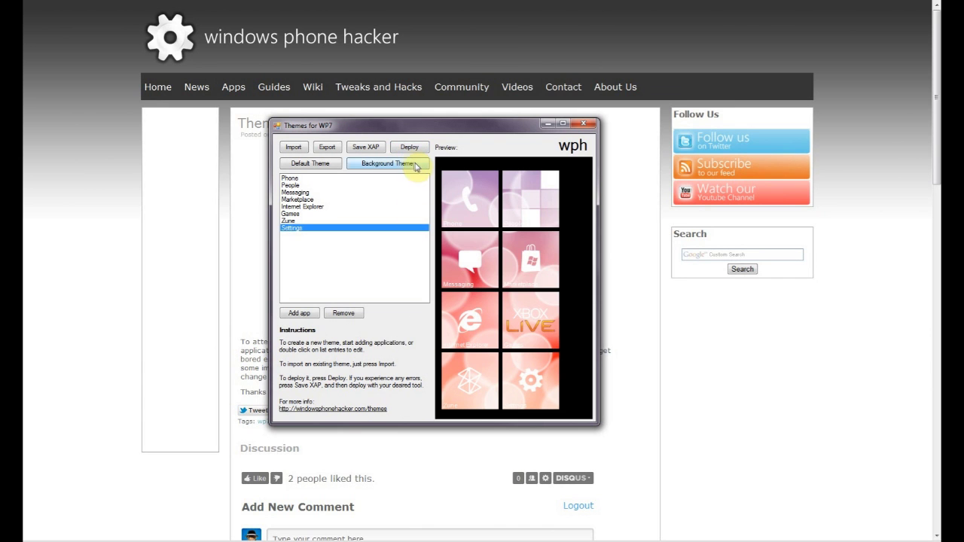
click(365, 147)
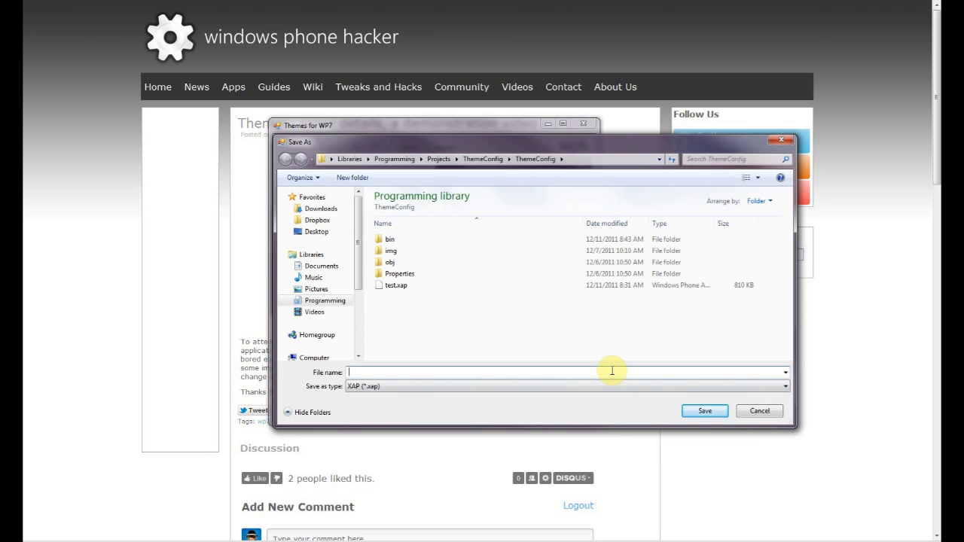
click(763, 411)
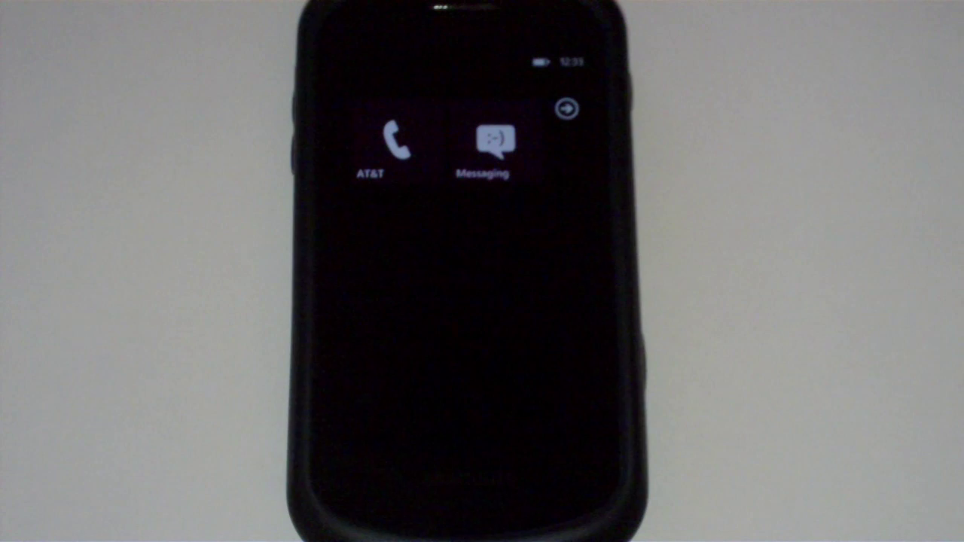
Unpin the AT&T tile from Start and swipe over to the app list.
click(373, 140)
click(439, 101)
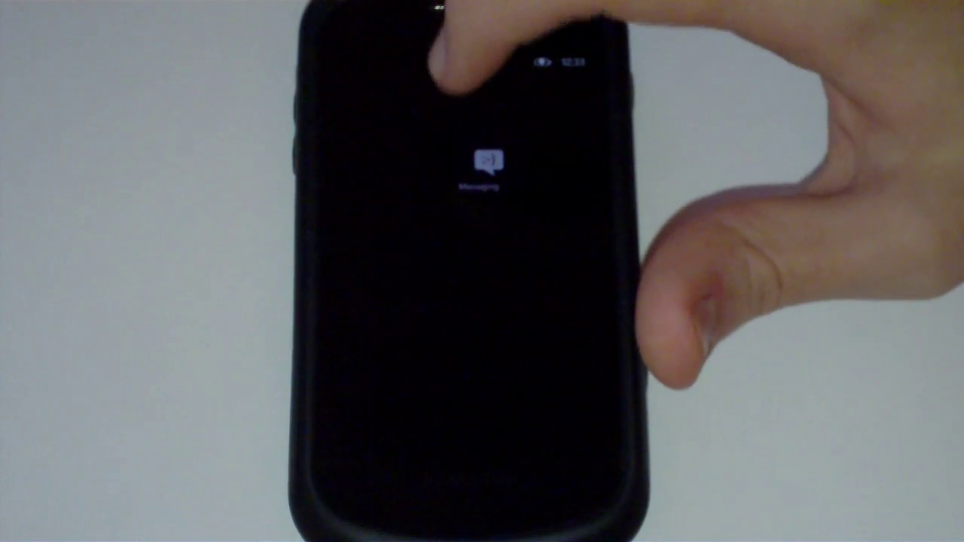
drag(543, 263, 354, 263)
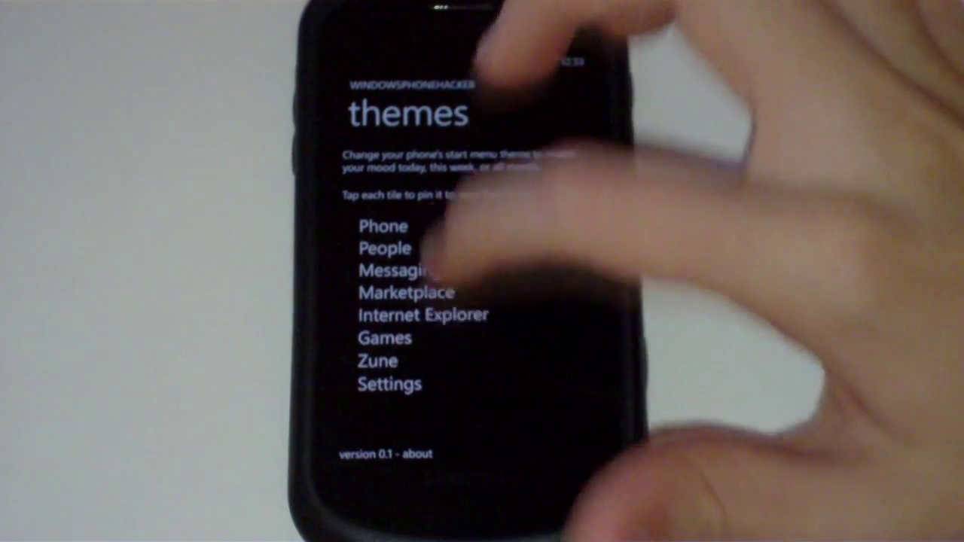
Pin the bokeh Phone tile from the themes app to Start.
drag(430, 258, 452, 203)
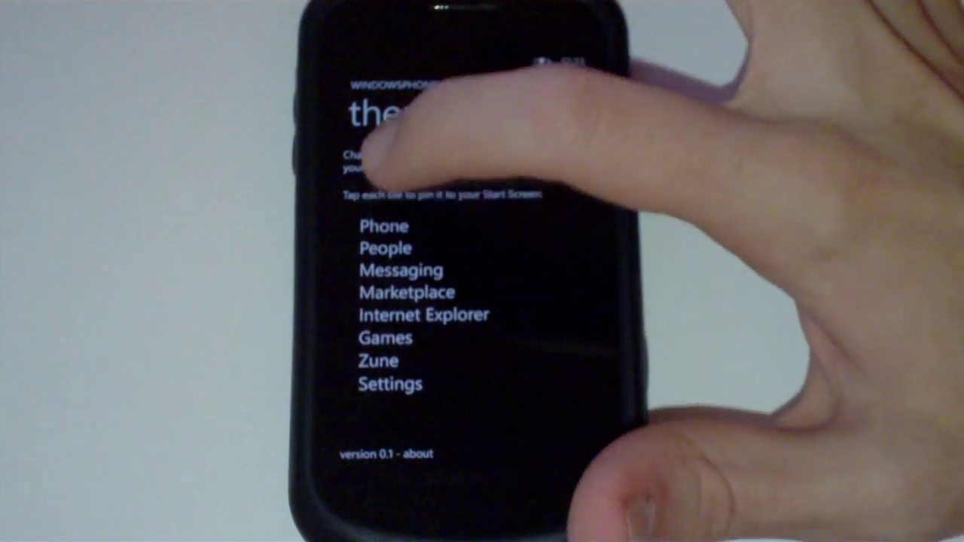
click(383, 226)
click(404, 155)
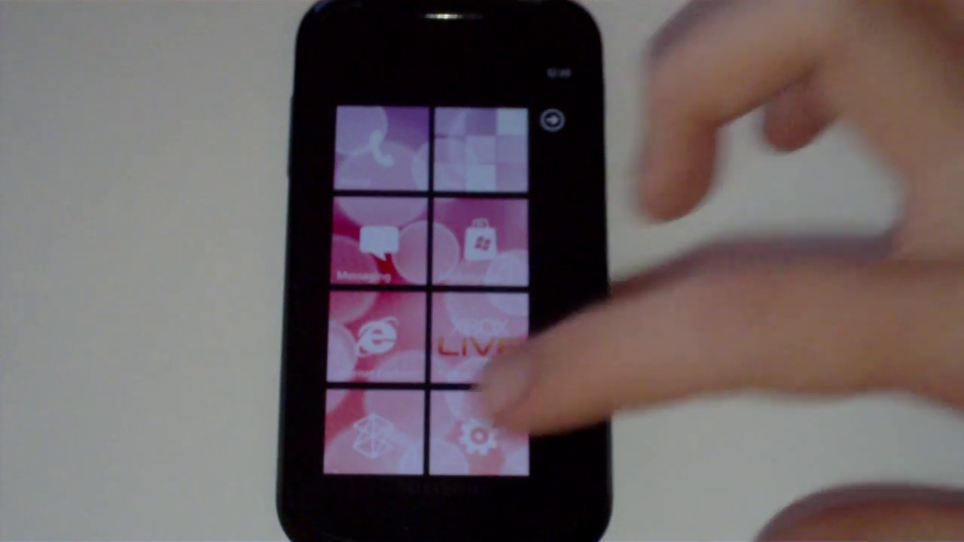
Open Settings from its bokeh tile, scroll through its list, then go back to Start.
click(479, 436)
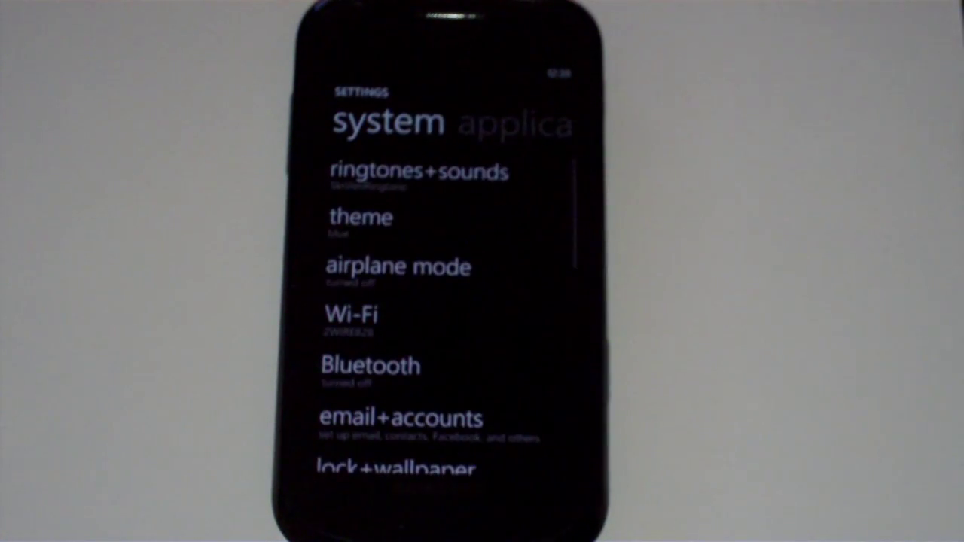
scroll(430, 301, down, 2)
scroll(430, 301, up, 2)
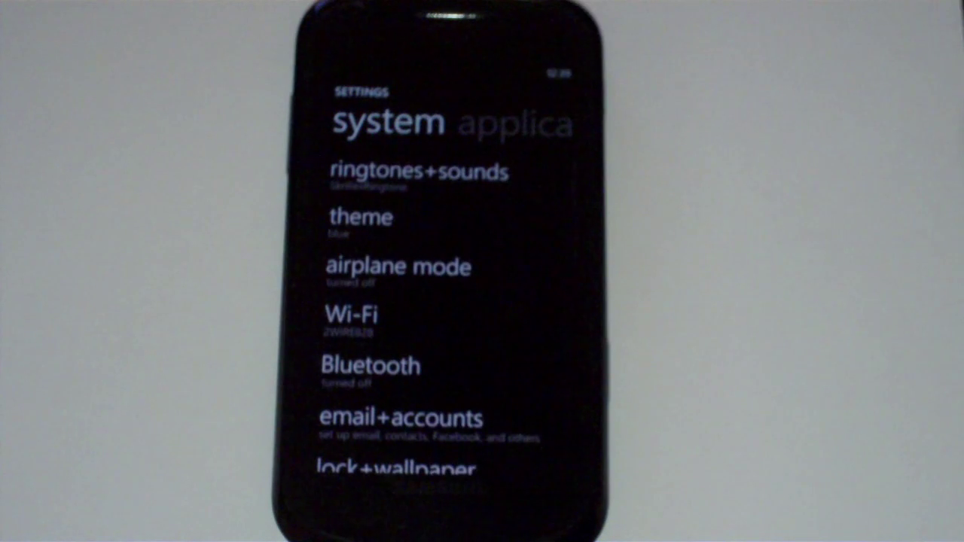
click(441, 518)
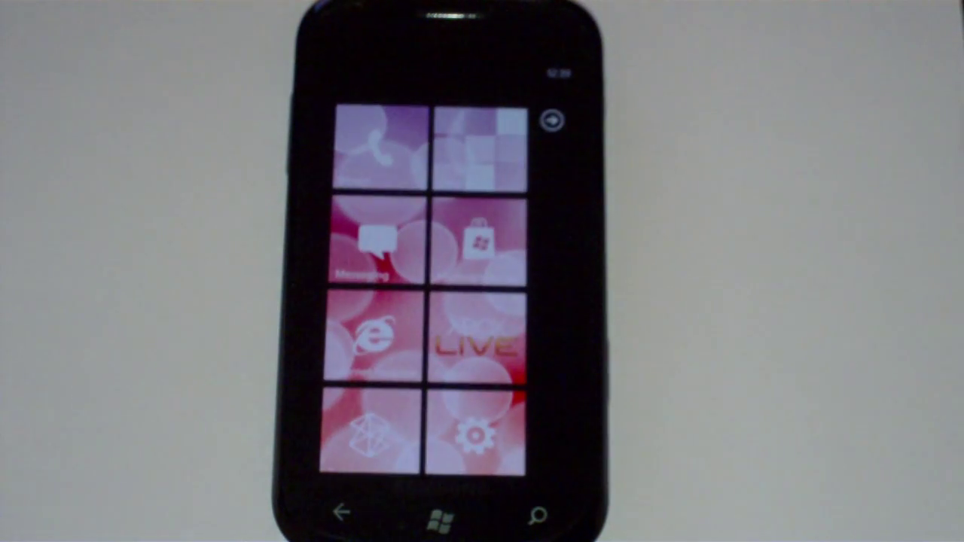